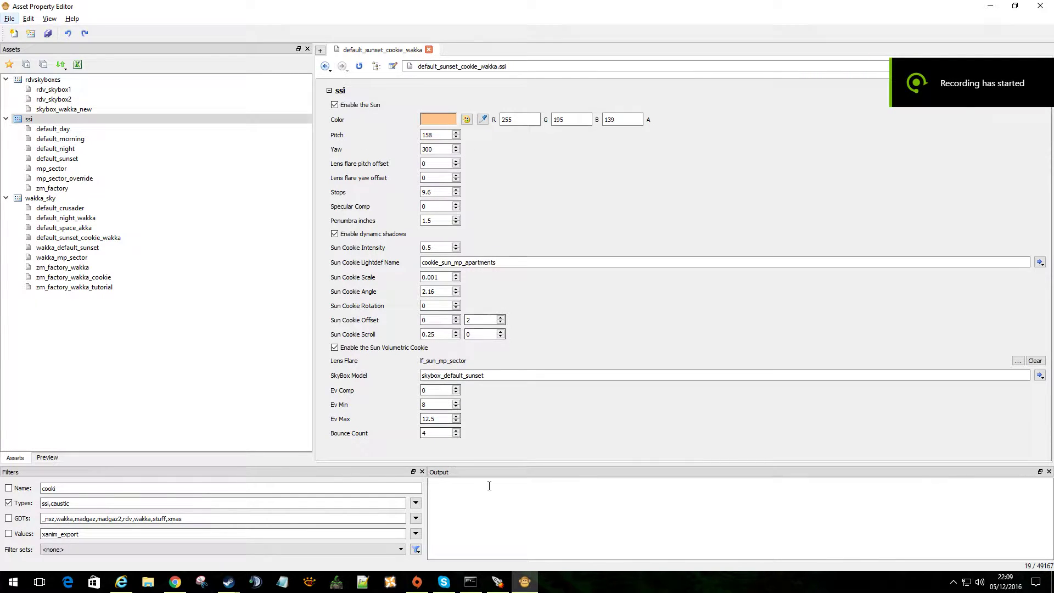
# Switch to the Mod Tools Launcher, find the zm_rotatetest map and open it in Radiant.
pyautogui.click(497, 582)
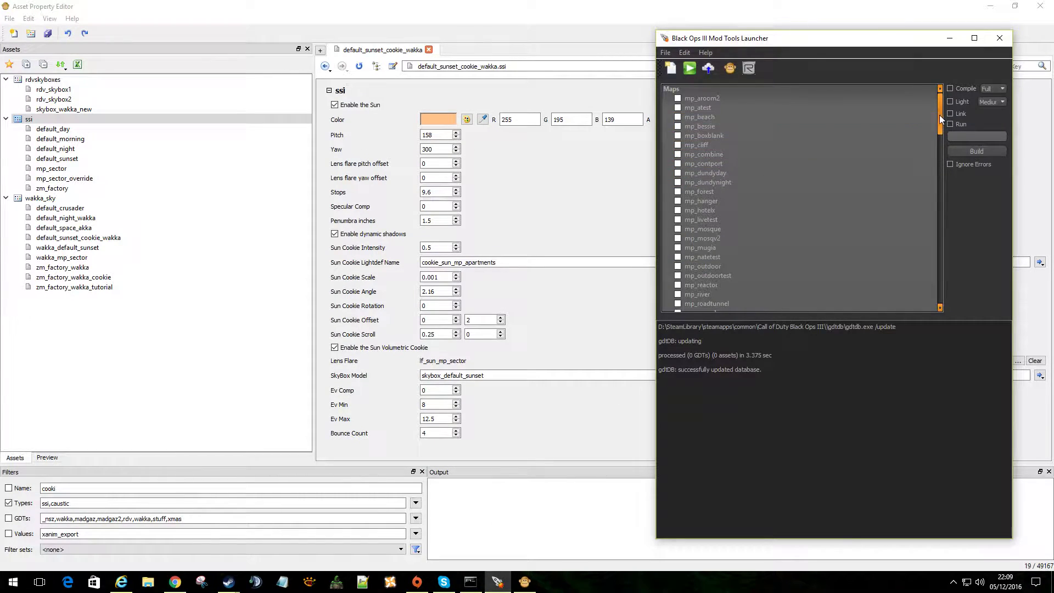
pyautogui.moveTo(941, 114); pyautogui.dragTo(929, 242)
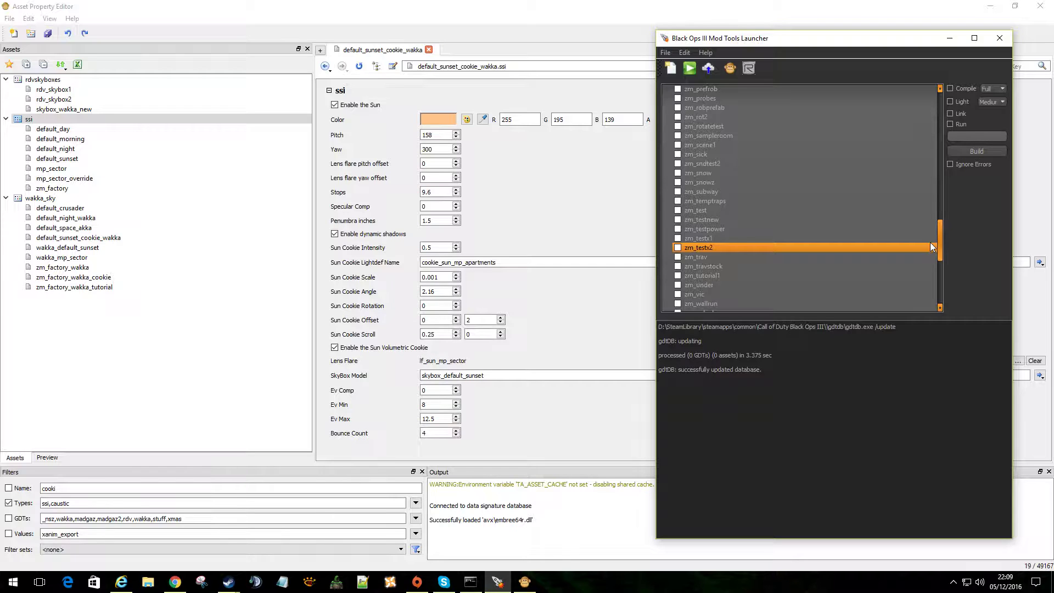
pyautogui.moveTo(930, 242); pyautogui.dragTo(932, 242)
pyautogui.moveTo(931, 243); pyautogui.dragTo(930, 239)
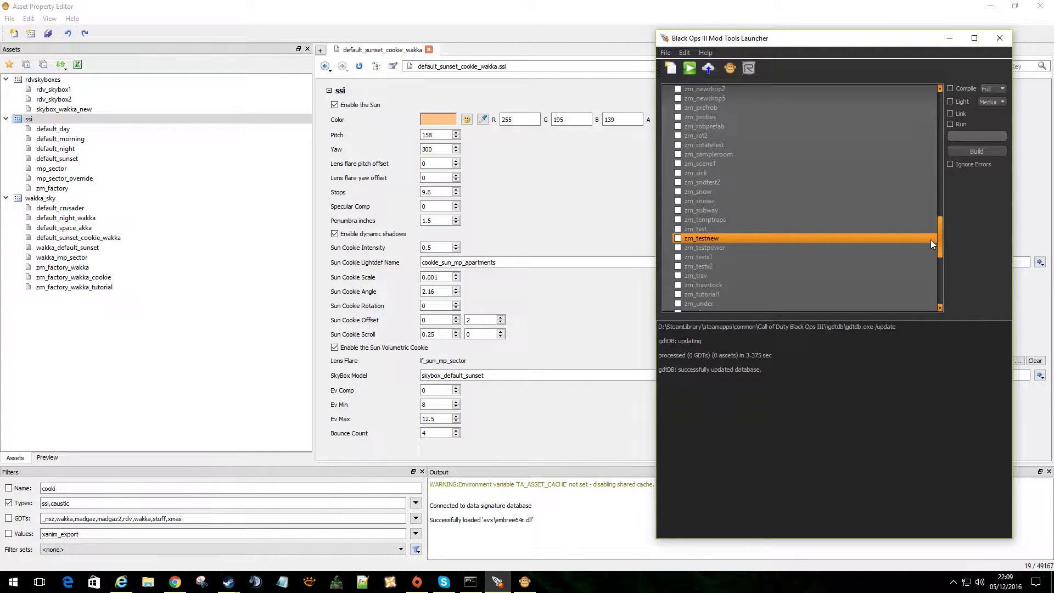
pyautogui.scroll(-1, 931, 240)
pyautogui.scroll(1, 930, 239)
pyautogui.scroll(3, 929, 233)
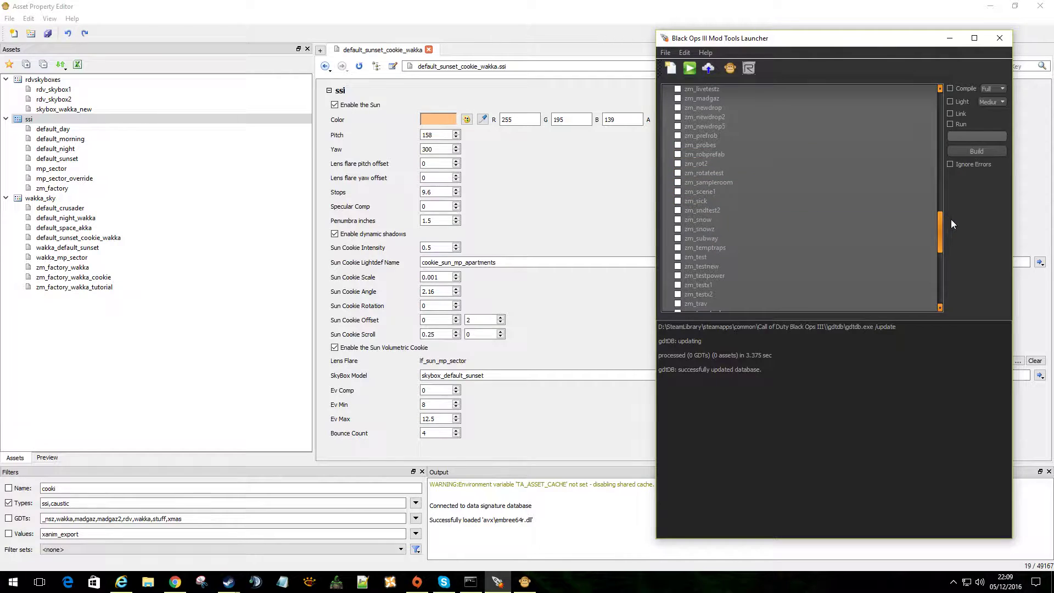
pyautogui.moveTo(940, 223)
pyautogui.mouseDown()
pyautogui.moveTo(944, 185)
pyautogui.moveTo(932, 208)
pyautogui.mouseUp()
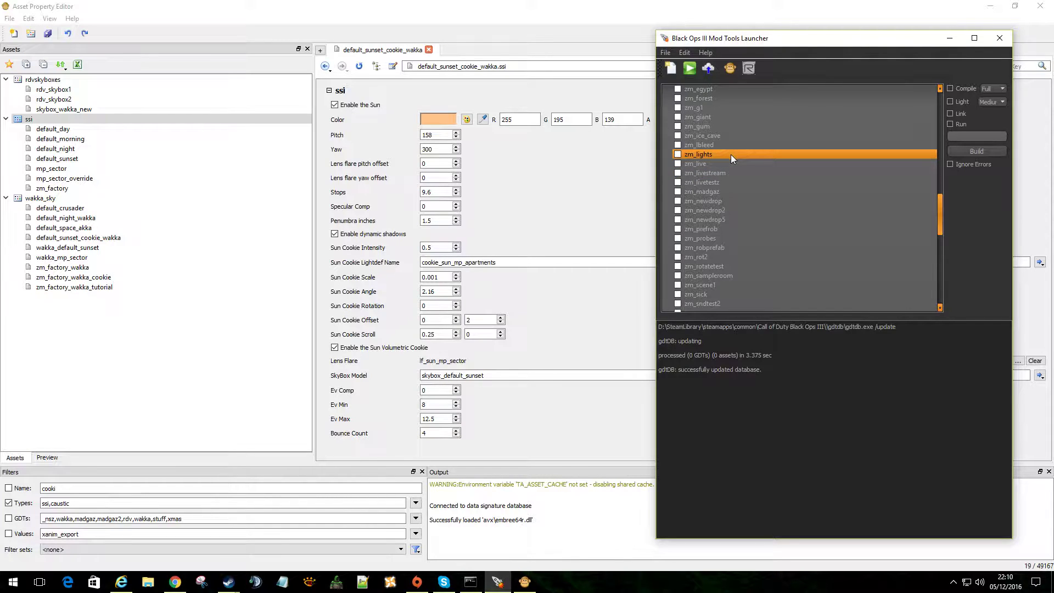
pyautogui.scroll(-3, 752, 189)
pyautogui.rightClick(709, 179)
pyautogui.click(743, 207)
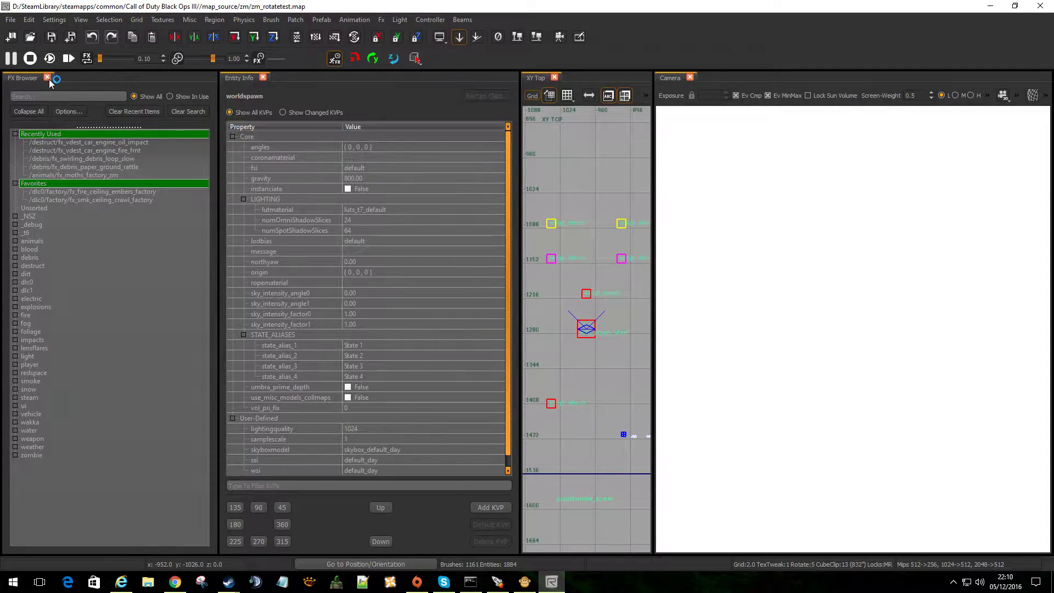
# Close the FX Browser and XY Top views and widen the Camera view.
pyautogui.click(47, 77)
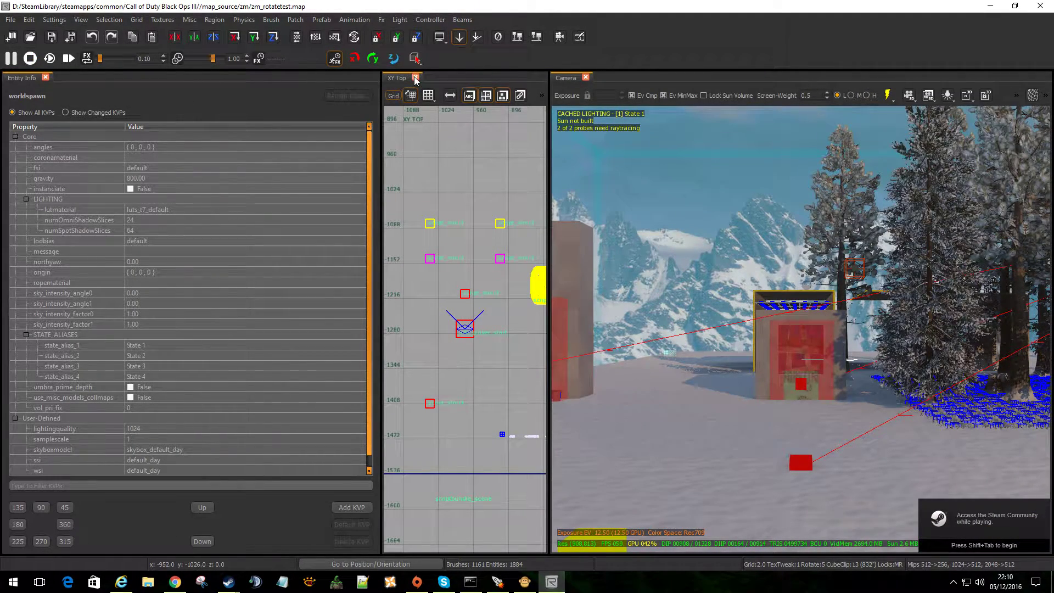
pyautogui.click(415, 77)
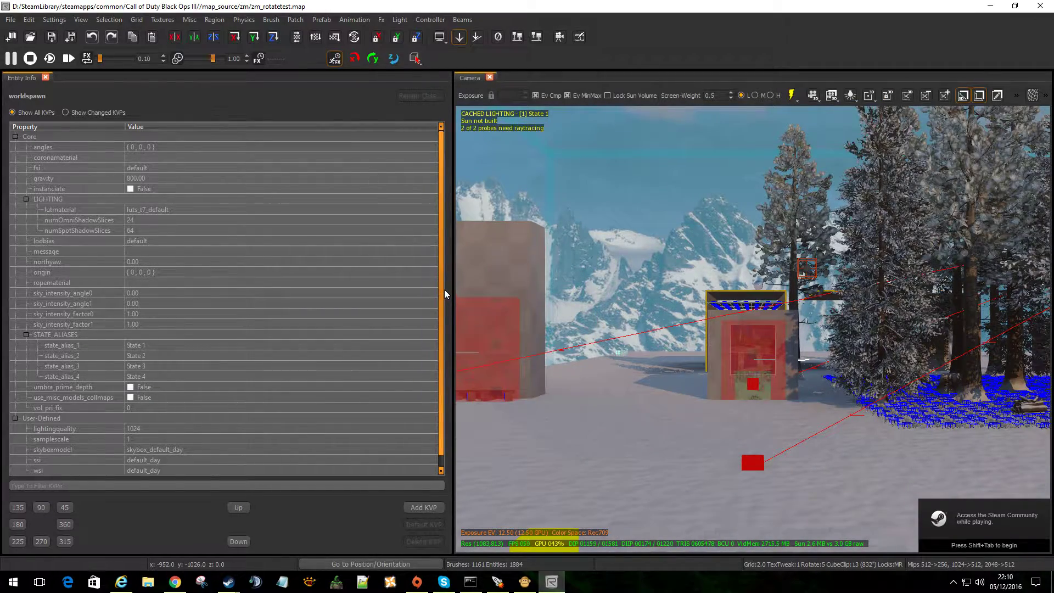
pyautogui.moveTo(453, 291); pyautogui.dragTo(202, 291)
# Turn on game view and examine the sunlight and shadows across the snow, forest and sky.
pyautogui.moveTo(624, 316); pyautogui.dragTo(585, 269, button='right')
pyautogui.press('s')
pyautogui.press('g')
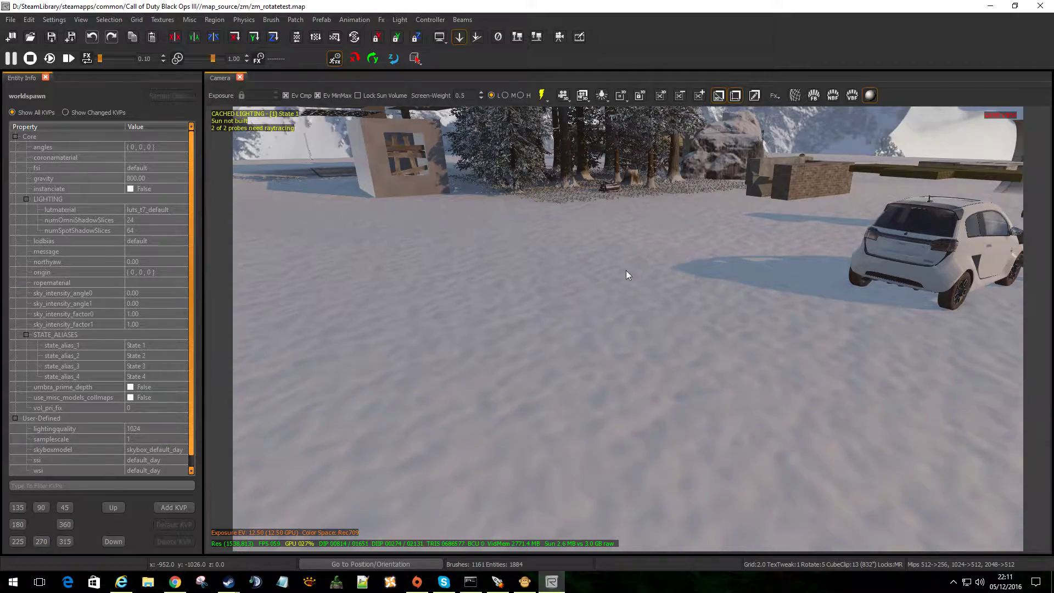
pyautogui.moveTo(546, 331); pyautogui.dragTo(566, 403, button='right')
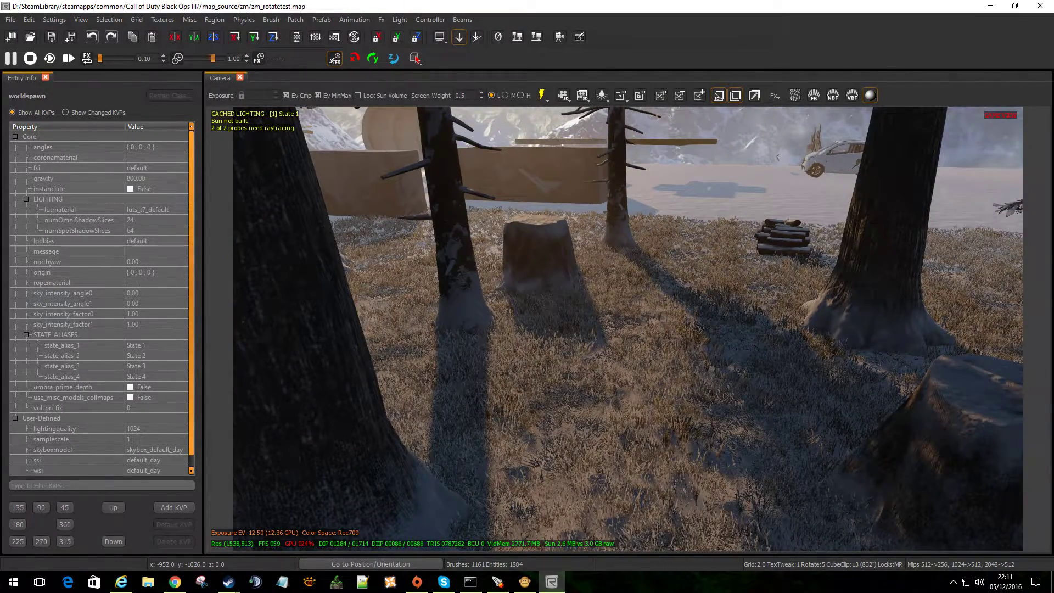
pyautogui.moveTo(578, 334); pyautogui.dragTo(593, 271, button='right')
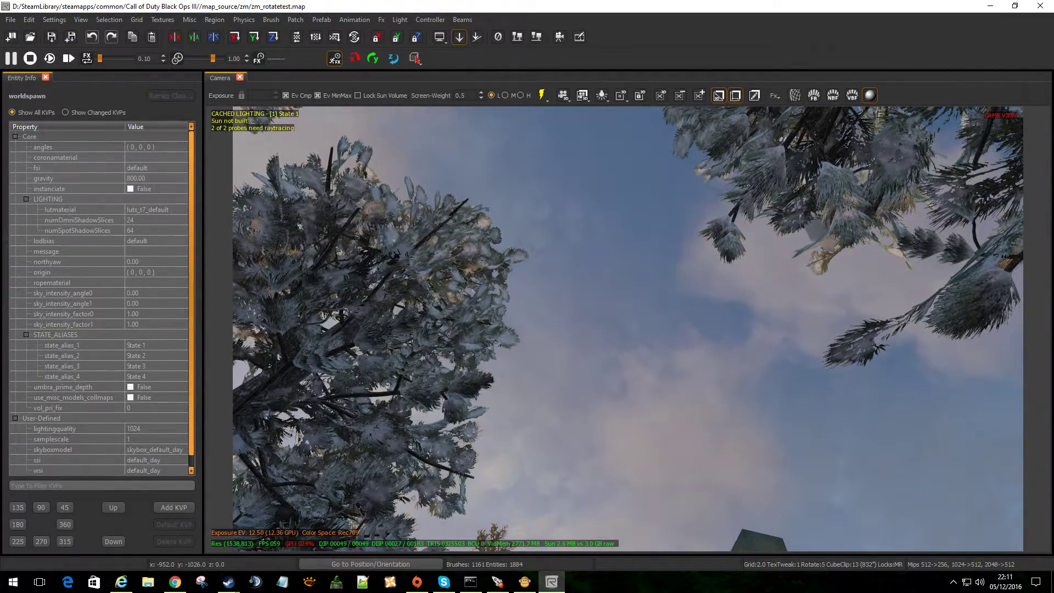
pyautogui.press('z')
pyautogui.press('a')
pyautogui.press('z')
pyautogui.moveTo(593, 271); pyautogui.dragTo(280, 374, button='right')
pyautogui.moveTo(501, 359); pyautogui.dragTo(538, 305, button='right')
pyautogui.press('a')
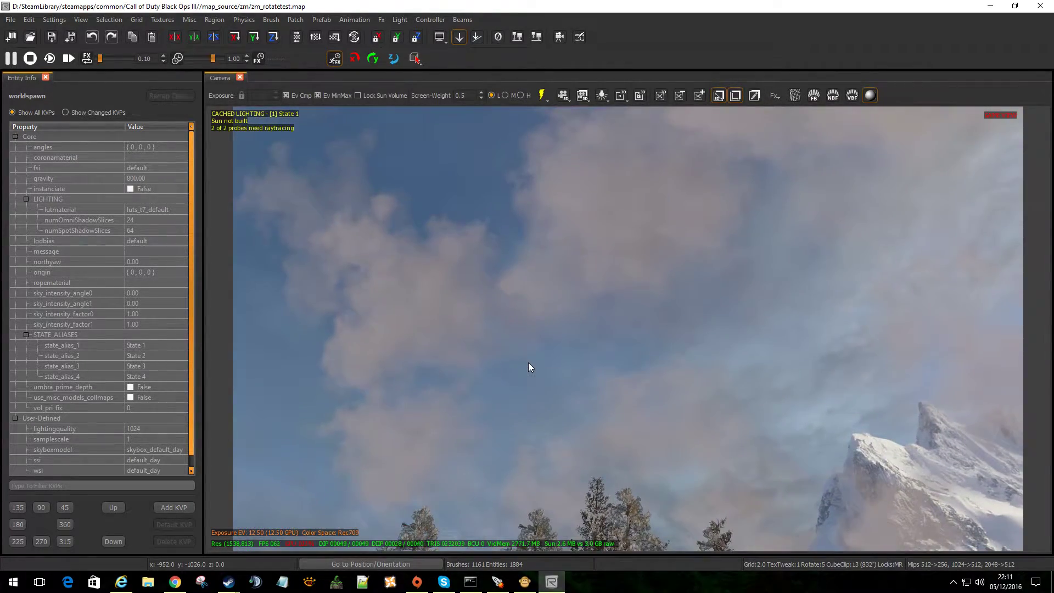
pyautogui.press('z')
pyautogui.press('z')
pyautogui.moveTo(549, 380); pyautogui.dragTo(566, 433, button='right')
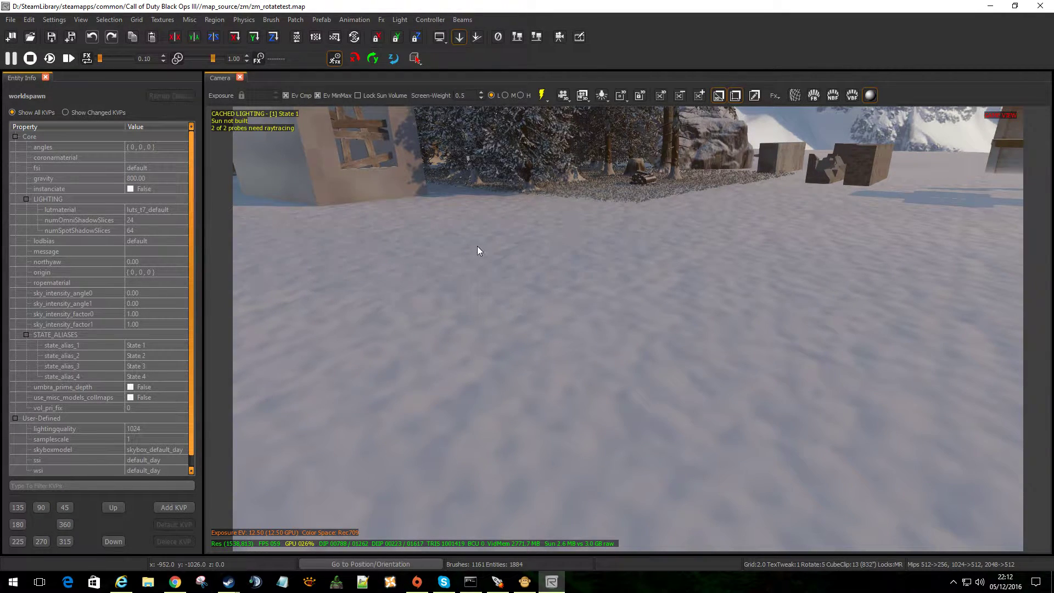
# Turn off game view, select the volume_sun brush and widen the entity properties to read its full ssi1 name.
pyautogui.moveTo(473, 272); pyautogui.dragTo(471, 275, button='right')
pyautogui.press('g')
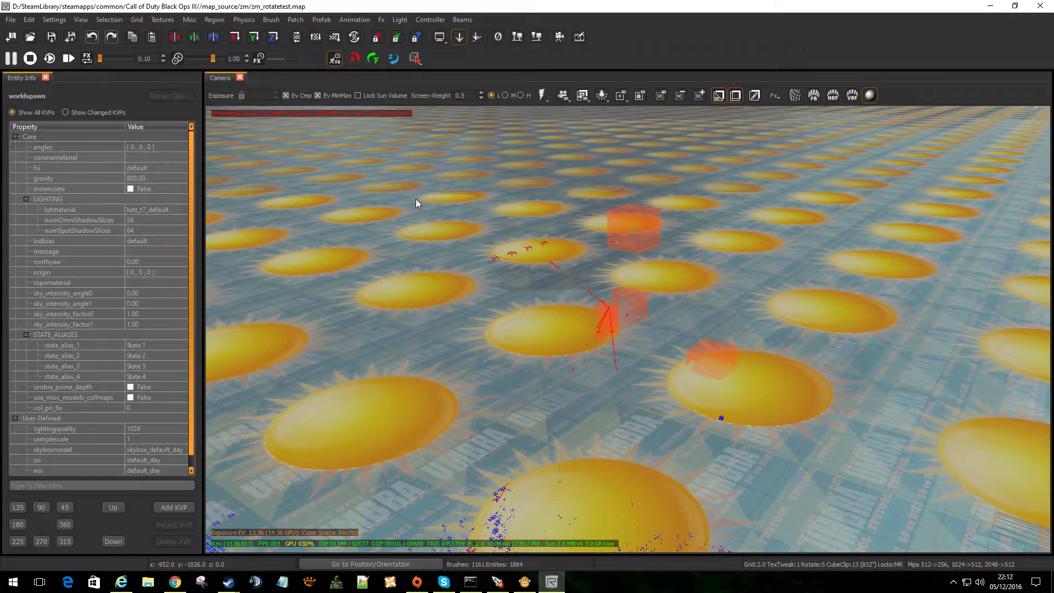
pyautogui.keyDown('shift'); pyautogui.click(417, 201); pyautogui.keyUp('shift')
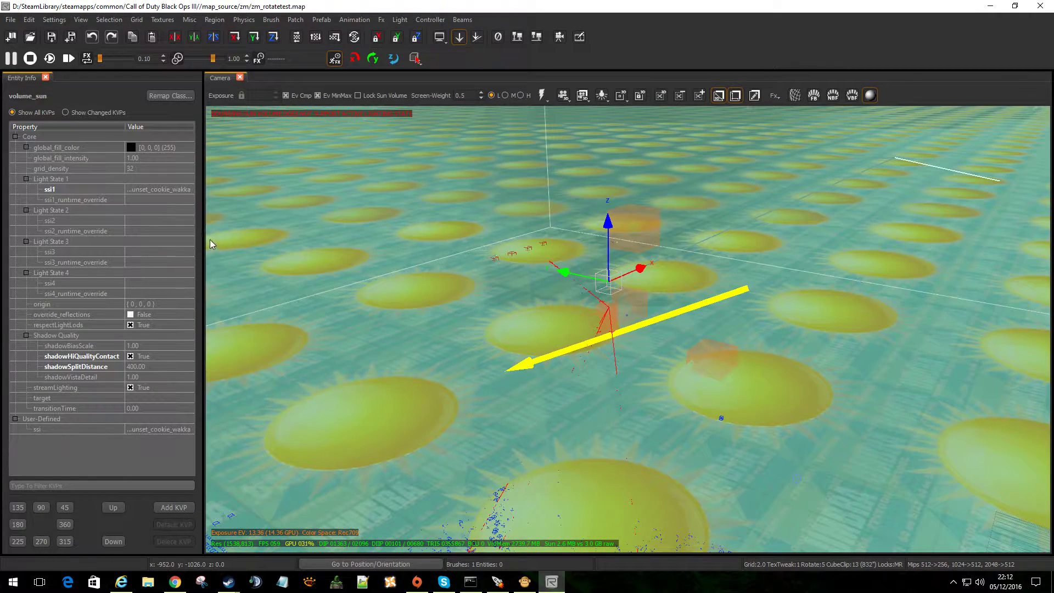
pyautogui.moveTo(202, 237); pyautogui.dragTo(334, 236)
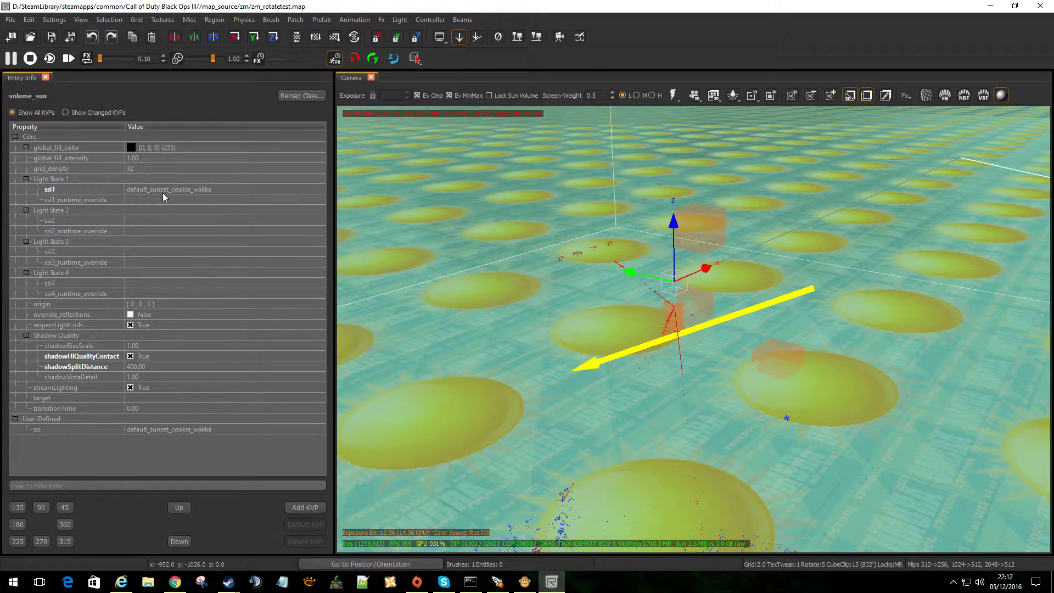
# In Asset Property Editor, duplicate the default_sunset ssi as default_sunset_bob, move the copy into the wakka_sky GDT and open it.
pyautogui.click(524, 583)
pyautogui.click(49, 198)
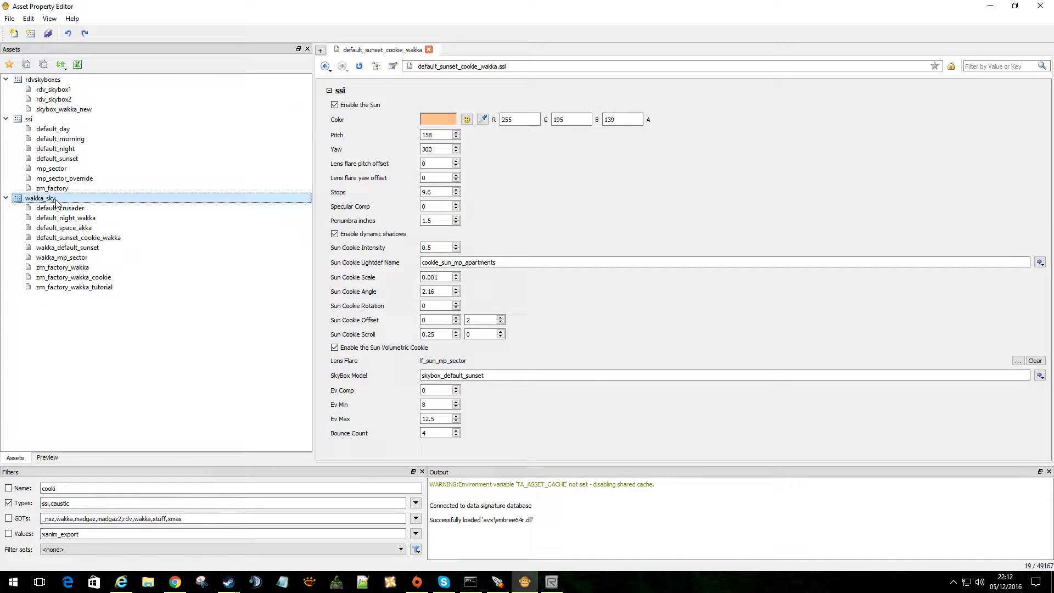
pyautogui.click(55, 159)
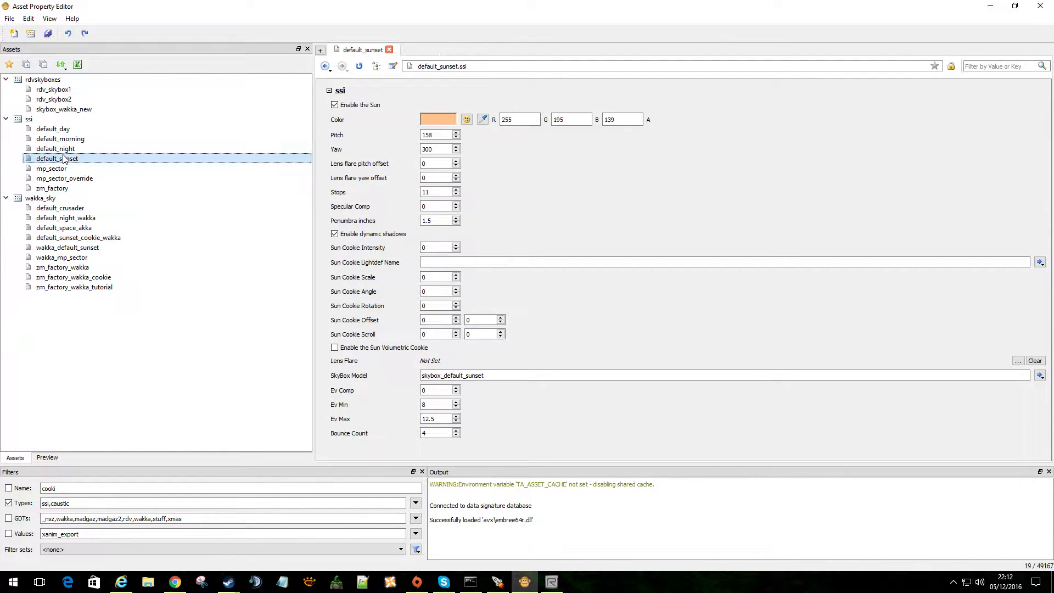
pyautogui.rightClick(62, 159)
pyautogui.click(98, 203)
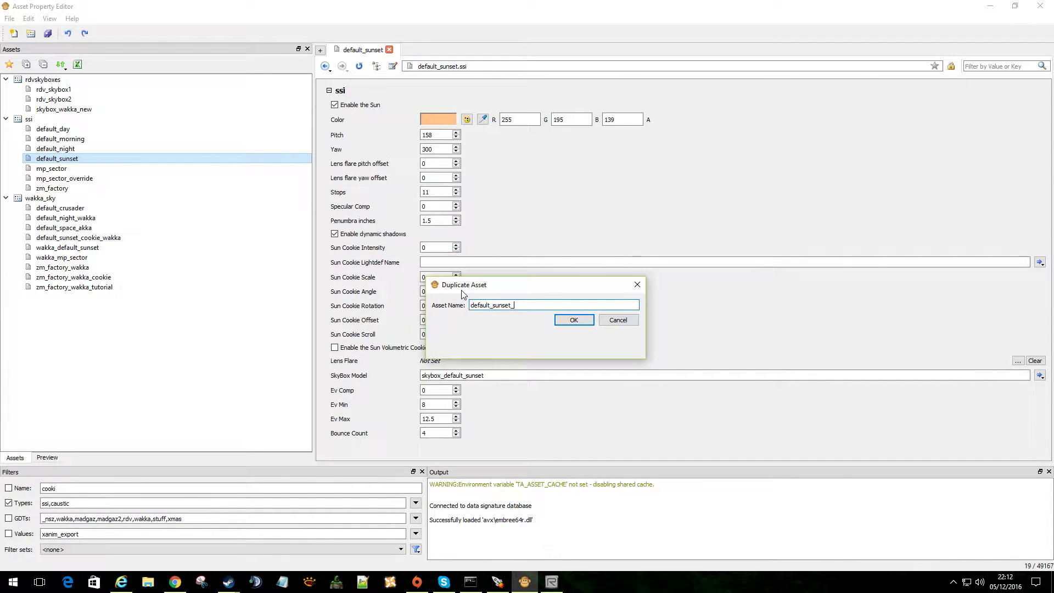
pyautogui.press('Return')
pyautogui.moveTo(89, 169); pyautogui.dragTo(41, 208)
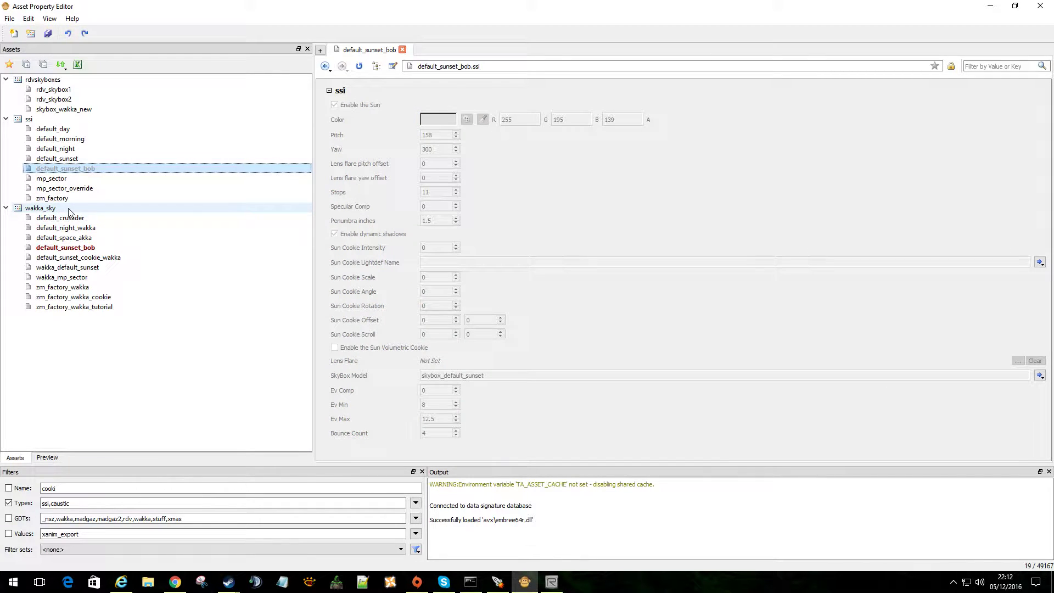
pyautogui.click(64, 248)
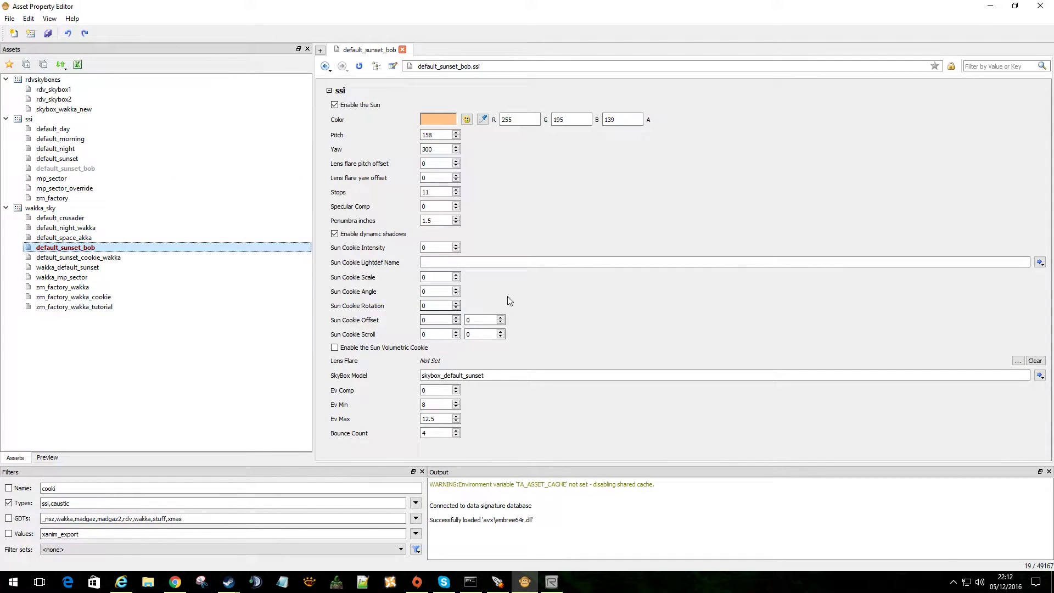
# Choose cookie_sun_mp_apartments as the Sun Cookie Lightdef Name of default_sunset_cookie_wakka and save all assets.
pyautogui.click(101, 260)
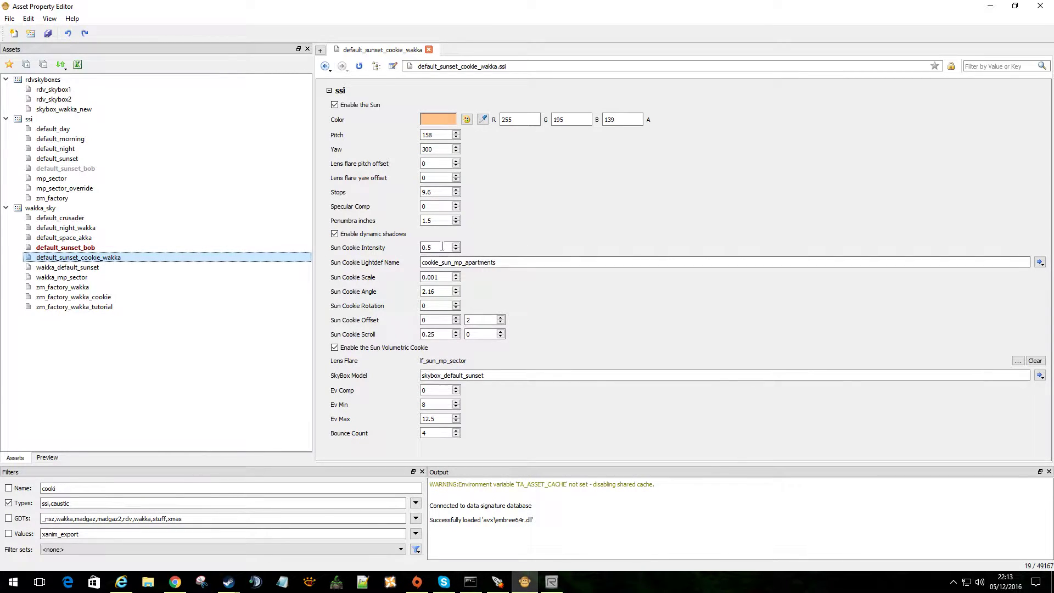
pyautogui.moveTo(549, 262); pyautogui.dragTo(346, 269)
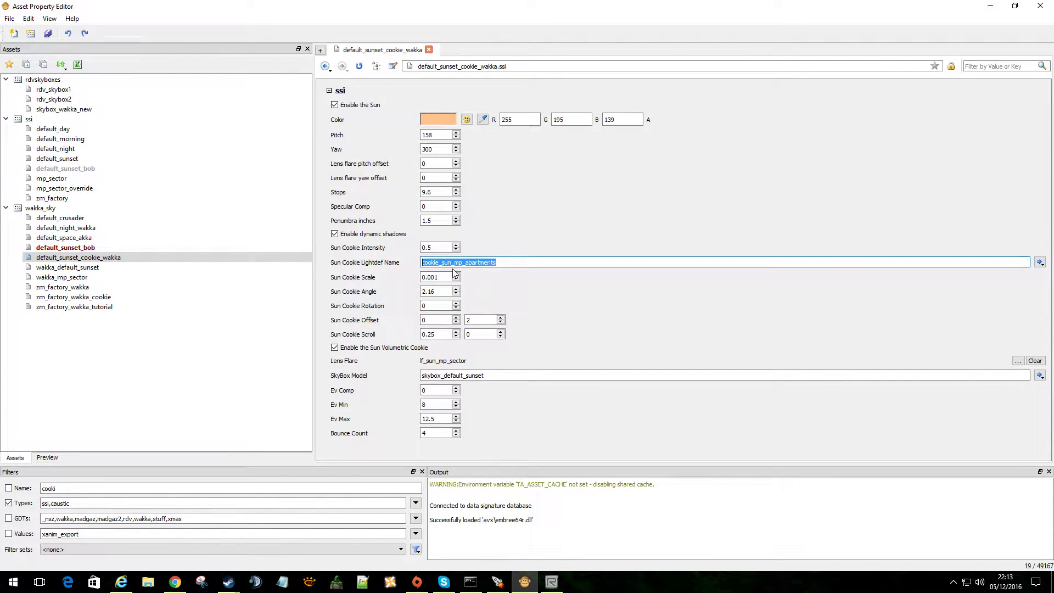
pyautogui.write('wakk')
pyautogui.press('BackSpace')
pyautogui.press('BackSpace')
pyautogui.press('BackSpace')
pyautogui.press('BackSpace')
pyautogui.write('sun')
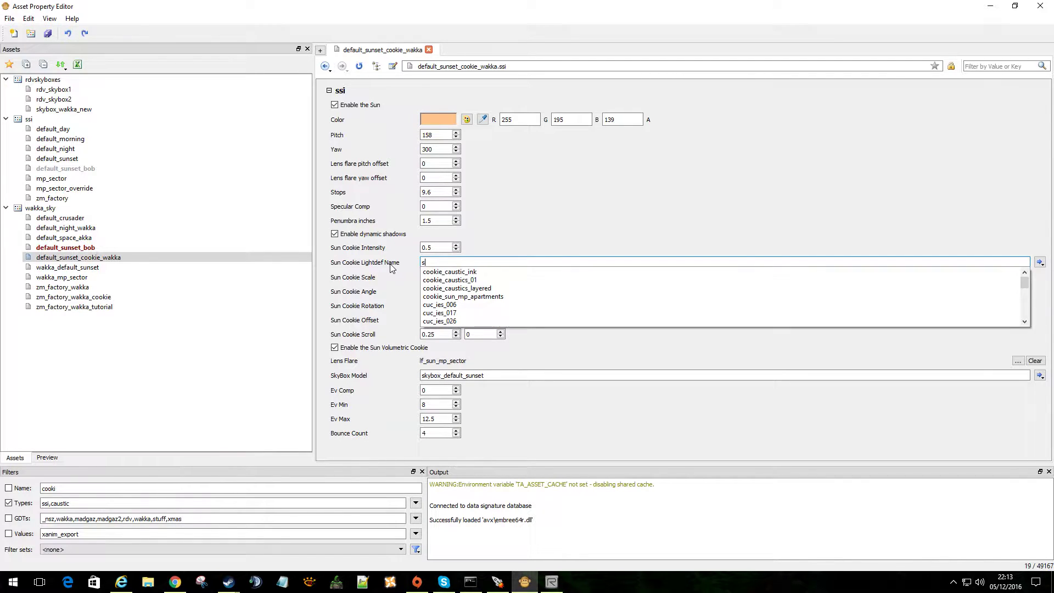
pyautogui.click(483, 272)
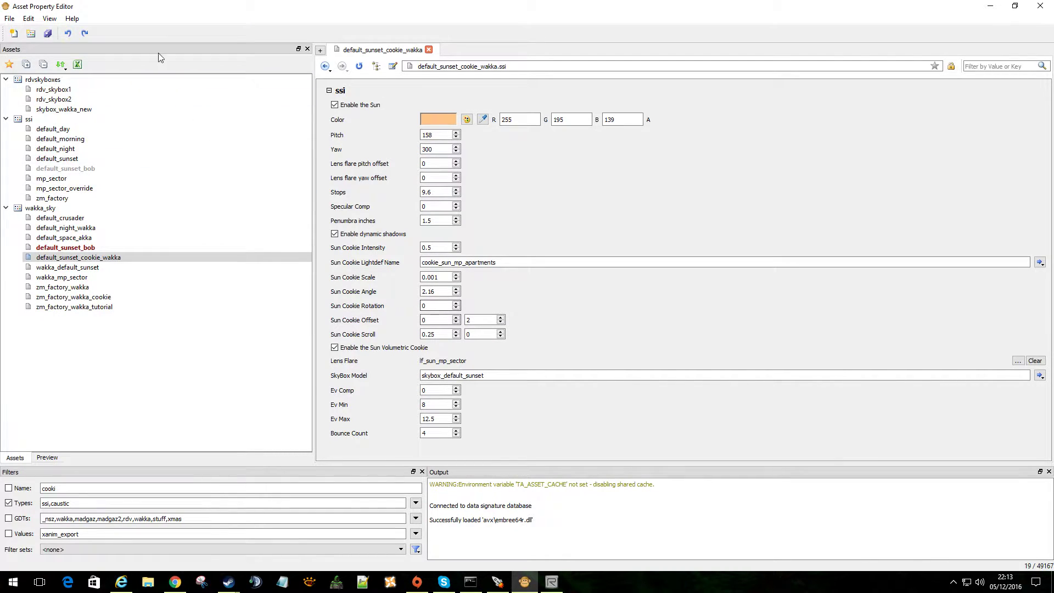
pyautogui.click(49, 34)
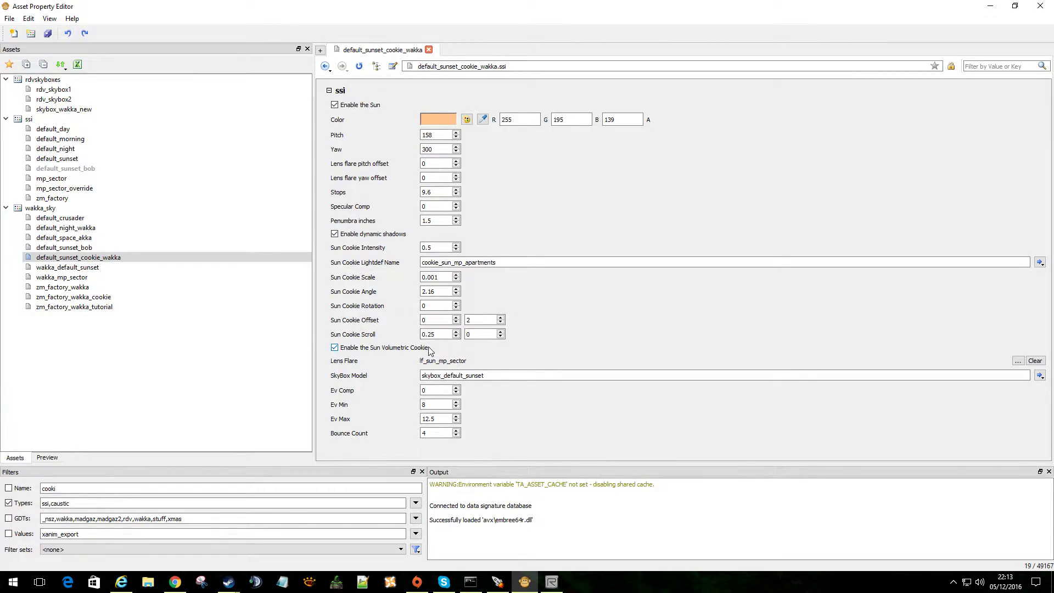
# Switch to Radiant, deselect the sun volume and inspect the sun cookie's shadows over the snow and forest in game view.
pyautogui.click(551, 582)
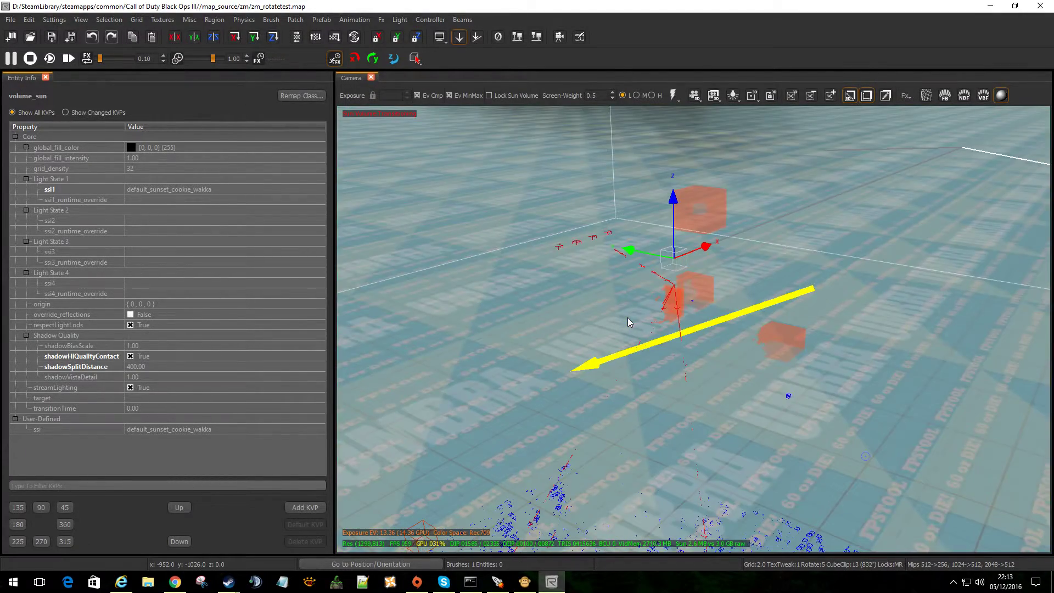
pyautogui.keyDown('ctrl'); pyautogui.moveTo(628, 317); pyautogui.dragTo(696, 307, button='right'); pyautogui.keyUp('ctrl')
pyautogui.press('Escape')
pyautogui.press('End')
pyautogui.moveTo(686, 266); pyautogui.dragTo(687, 307, button='right')
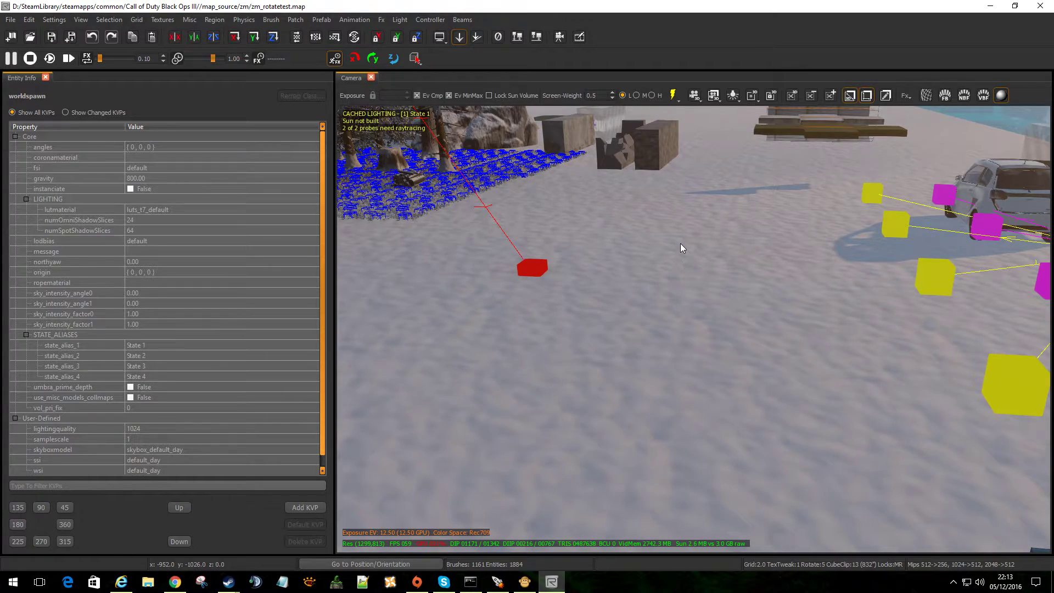
pyautogui.moveTo(683, 266); pyautogui.dragTo(680, 237, button='right')
pyautogui.moveTo(636, 274)
pyautogui.mouseDown(button='right')
pyautogui.moveTo(667, 274)
pyautogui.moveTo(614, 274)
pyautogui.moveTo(632, 252)
pyautogui.moveTo(646, 254)
pyautogui.moveTo(619, 255)
pyautogui.moveTo(598, 283)
pyautogui.moveTo(601, 235)
pyautogui.moveTo(610, 275)
pyautogui.moveTo(644, 252)
pyautogui.moveTo(650, 275)
pyautogui.moveTo(628, 275)
pyautogui.mouseUp(button='right')
pyautogui.press('g')
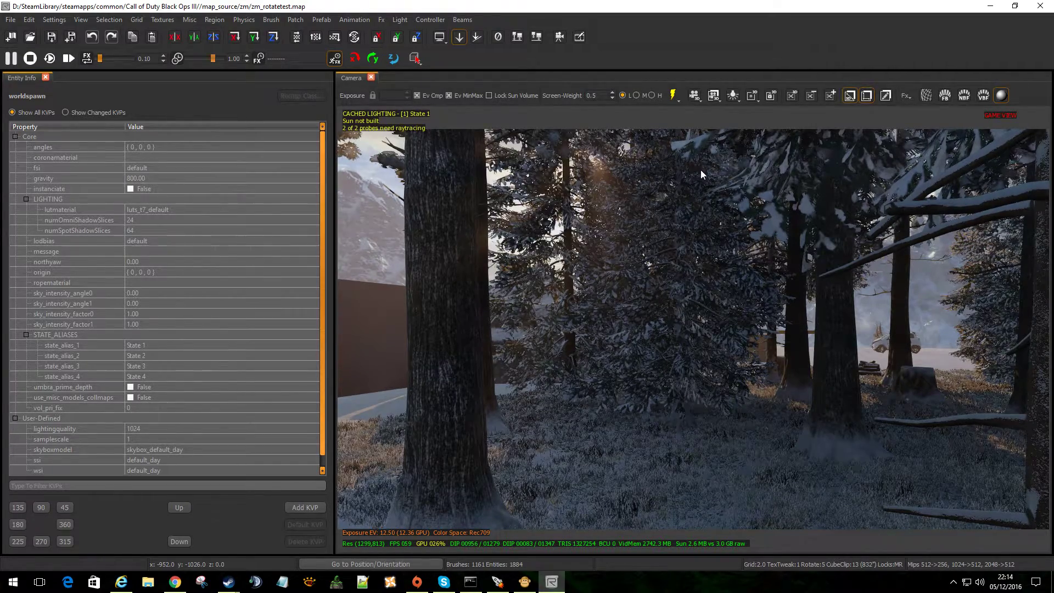
pyautogui.moveTo(759, 217); pyautogui.dragTo(776, 242, button='right')
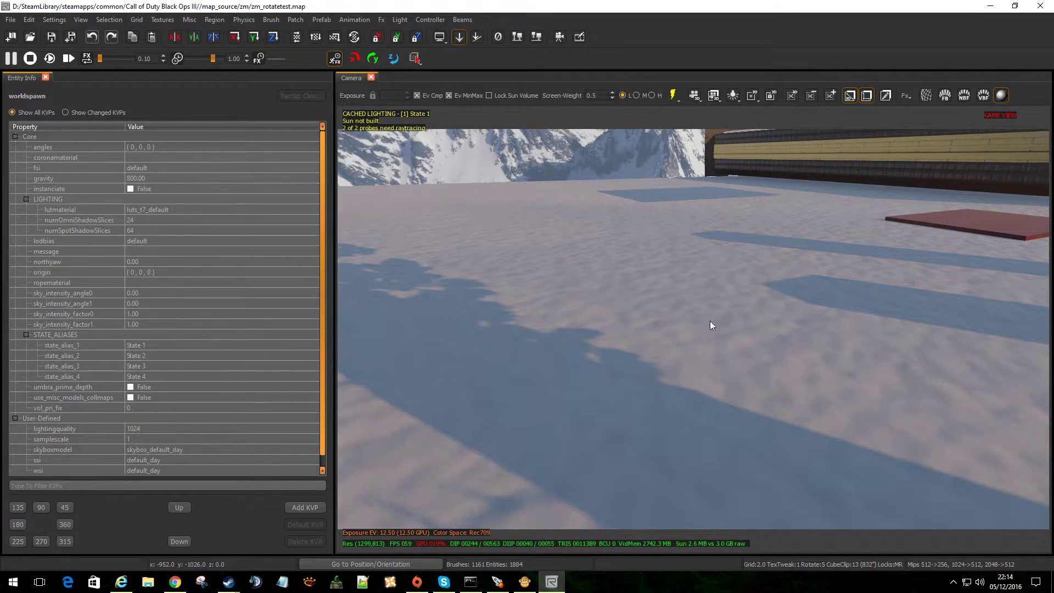
pyautogui.moveTo(694, 433); pyautogui.dragTo(713, 351, button='right')
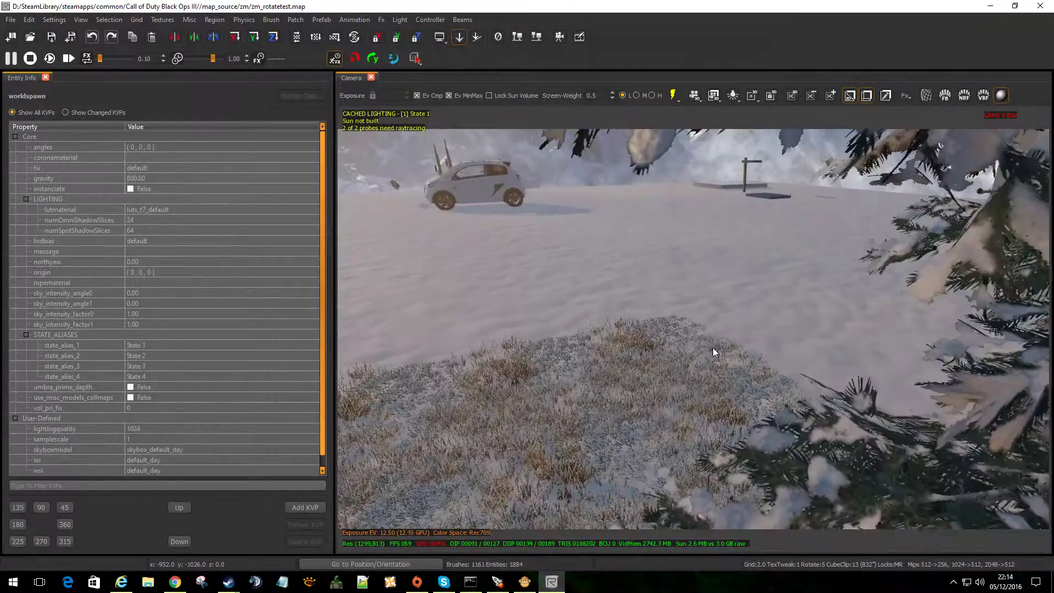
# Preview a faster Sun Cookie Scroll for default_sunset_cookie_wakka in Radiant, and set its first scroll value to 0.05.
pyautogui.click(526, 583)
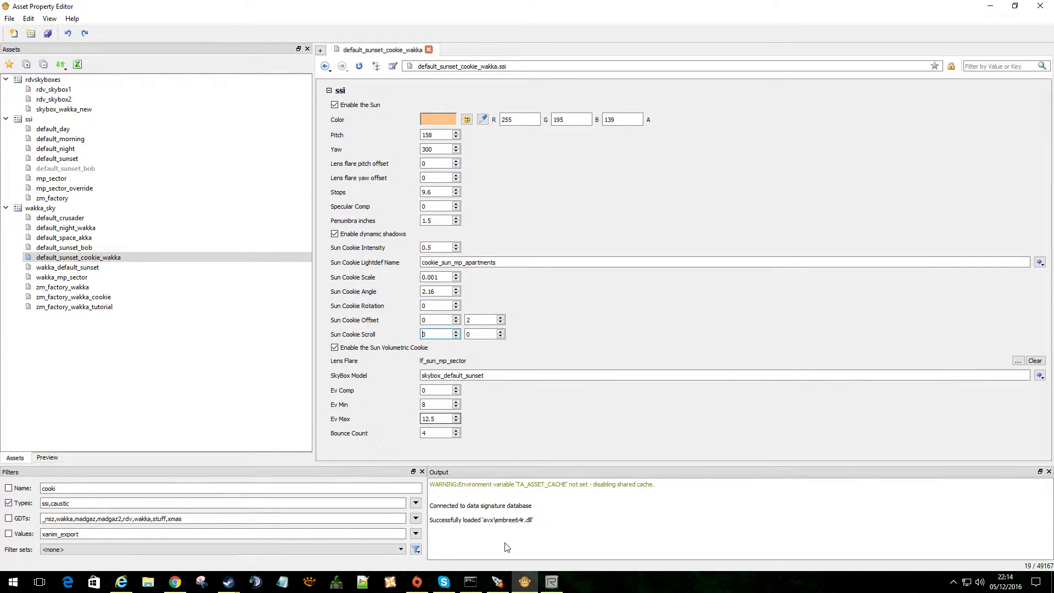
pyautogui.click(551, 582)
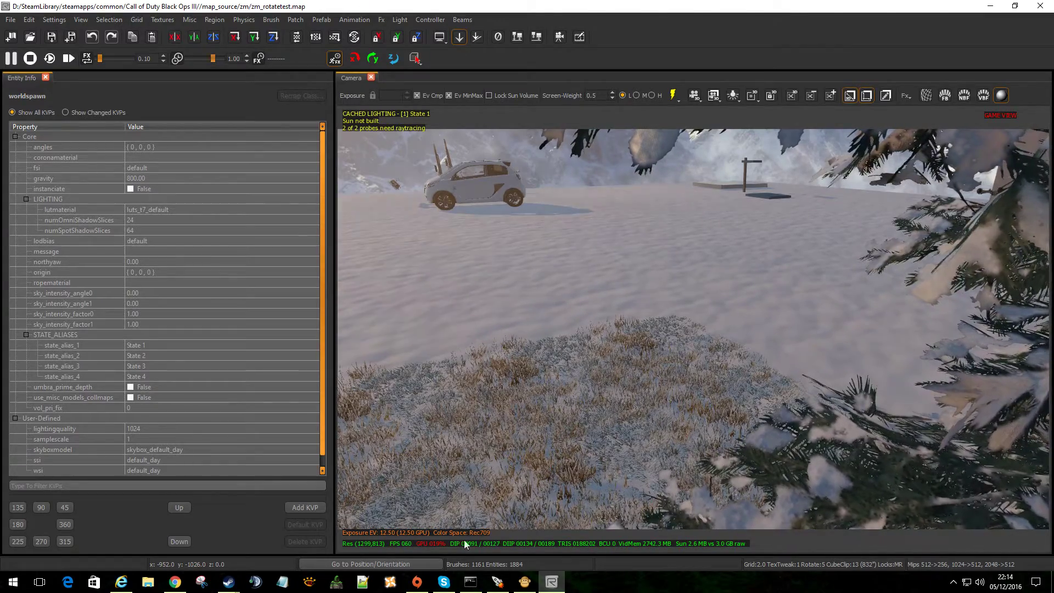
pyautogui.click(527, 583)
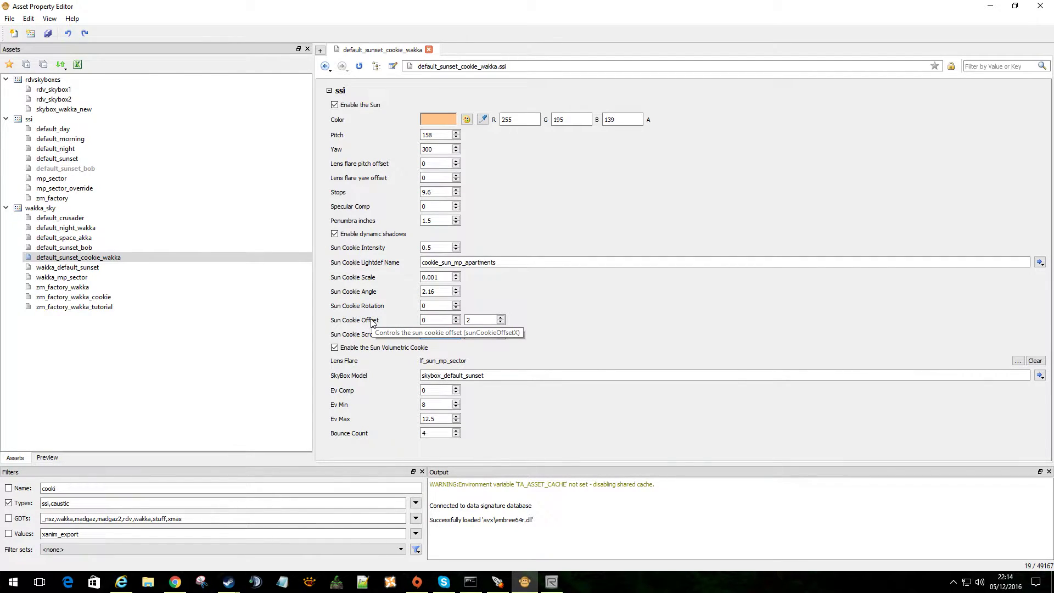
pyautogui.click(430, 334)
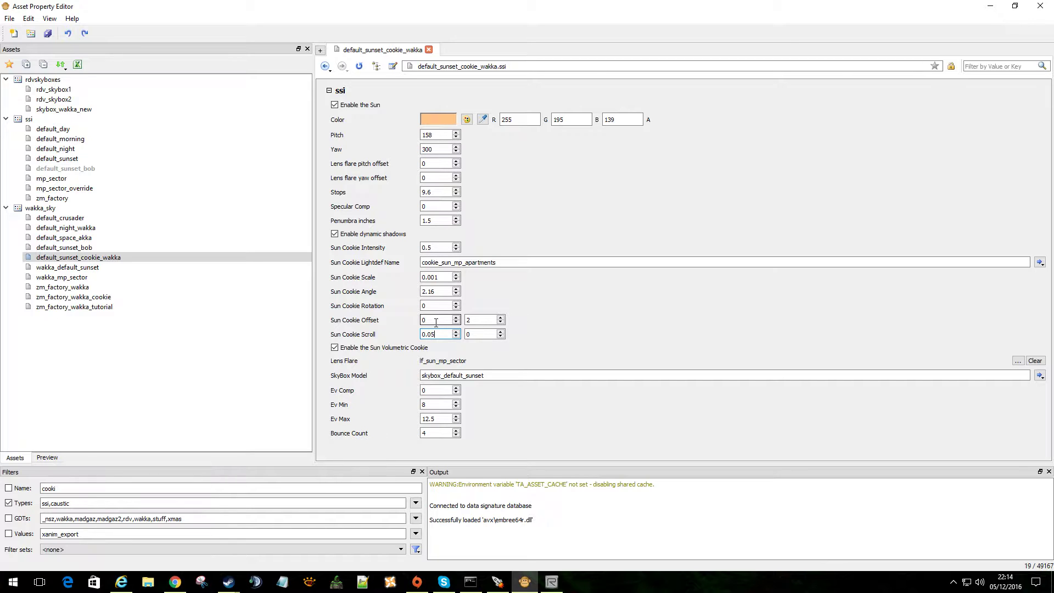
# Save all assets, switch to Radiant and inspect the moving sun cookie shadows on the grass and trees in the forest.
pyautogui.click(48, 34)
pyautogui.click(552, 582)
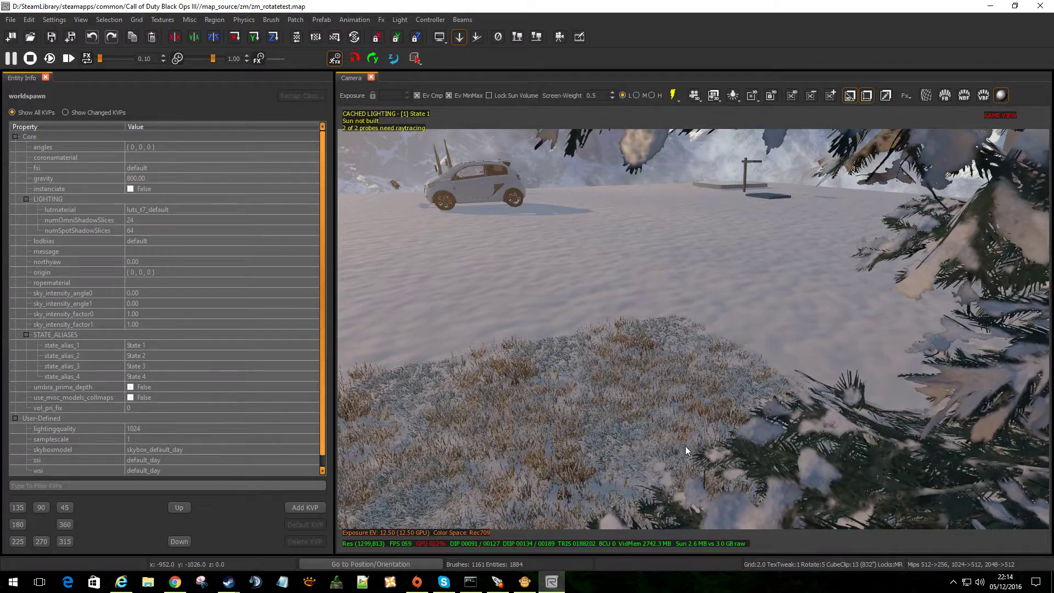
pyautogui.rightClick(674, 197)
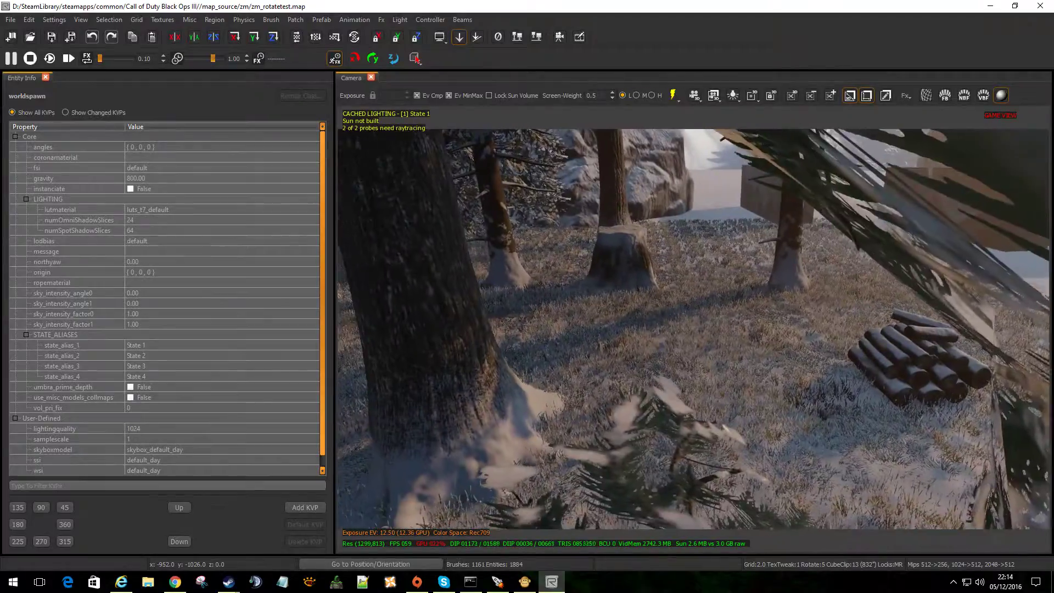
pyautogui.press('w')
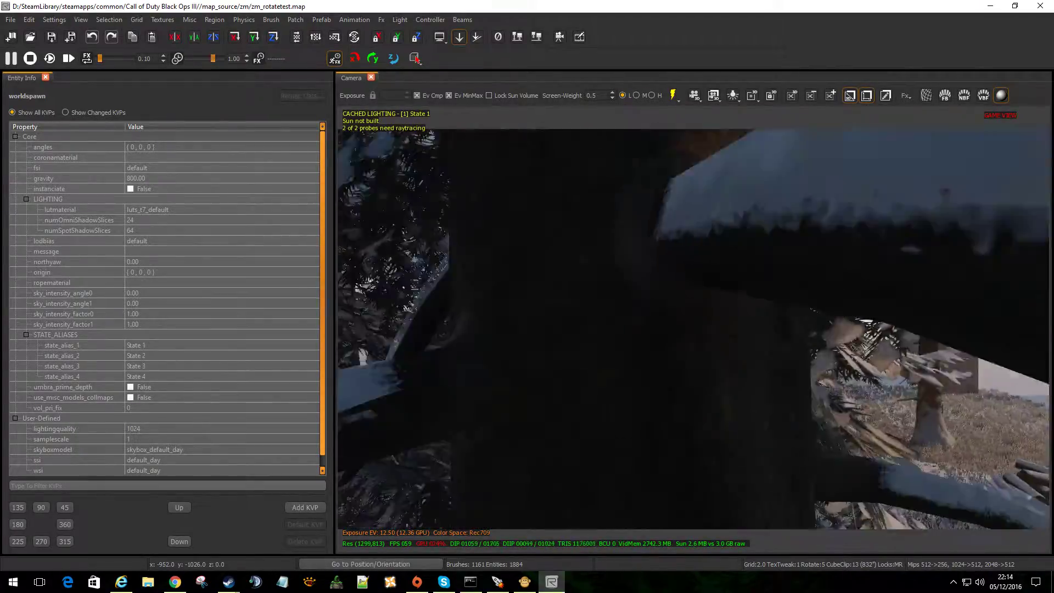
pyautogui.press('w')
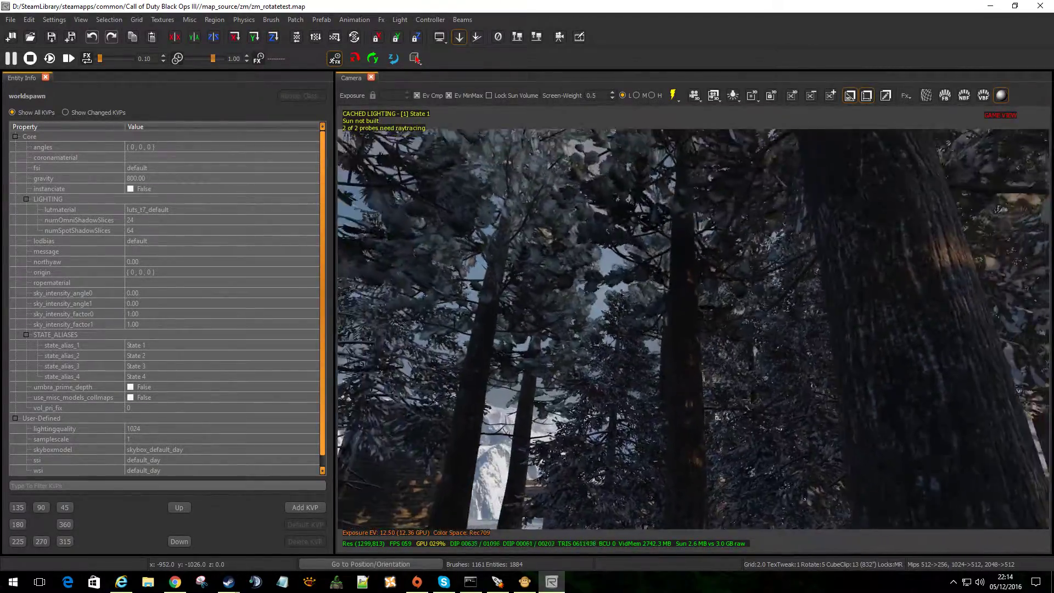
pyautogui.press('w')
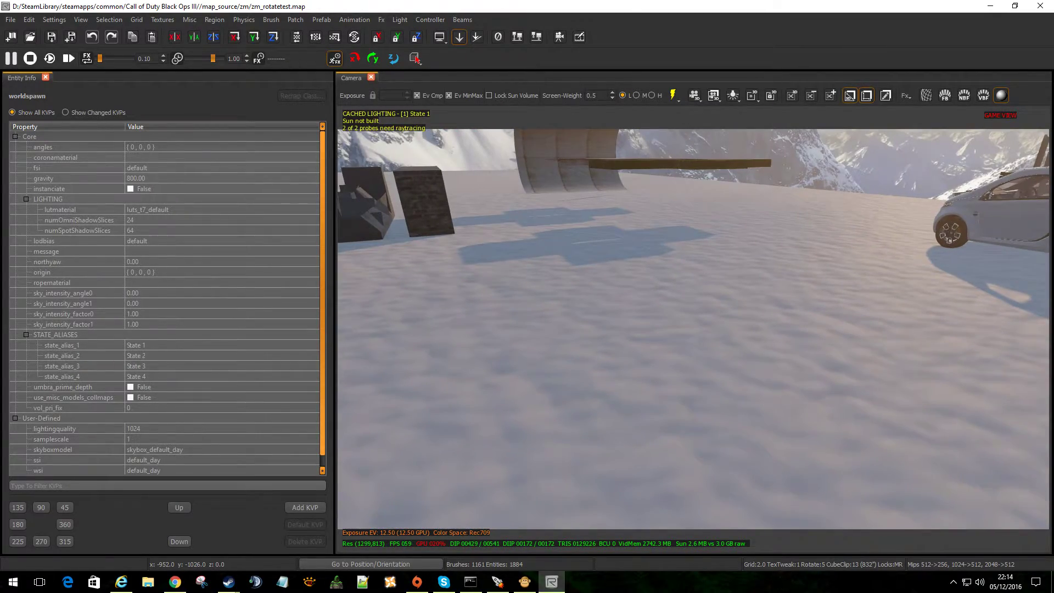
# Examine the moving cloud shadows across the open snow and compare them with the clouds in the sky above the mountains.
pyautogui.moveTo(628, 198); pyautogui.dragTo(623, 198, button='right')
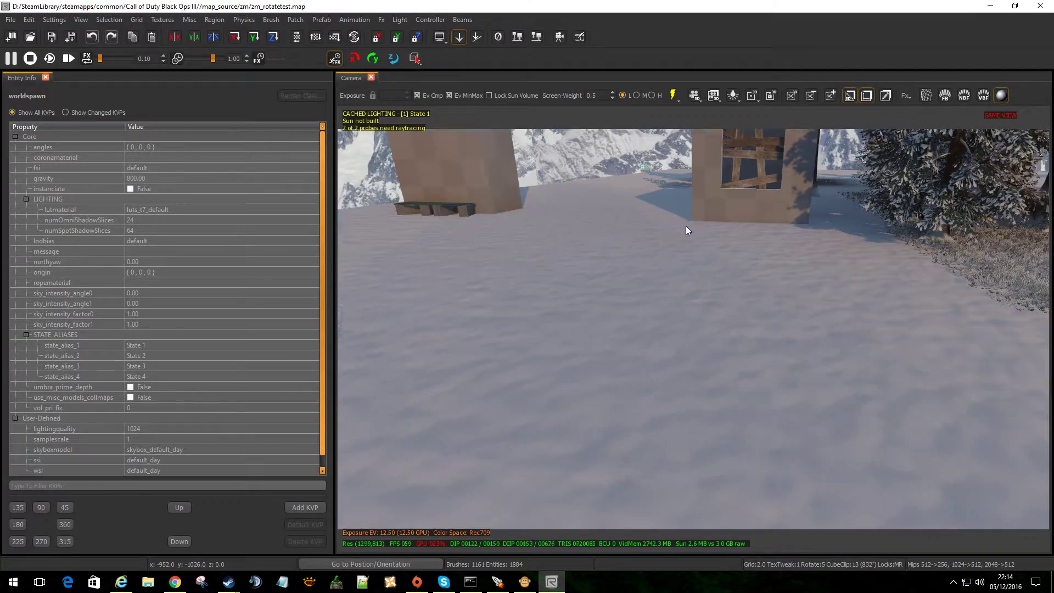
pyautogui.moveTo(686, 226); pyautogui.dragTo(690, 231, button='right')
pyautogui.moveTo(638, 363); pyautogui.dragTo(862, 365, button='right')
pyautogui.press('w')
pyautogui.moveTo(752, 363); pyautogui.dragTo(604, 364, button='right')
pyautogui.moveTo(710, 361); pyautogui.dragTo(692, 346, button='right')
pyautogui.press('w')
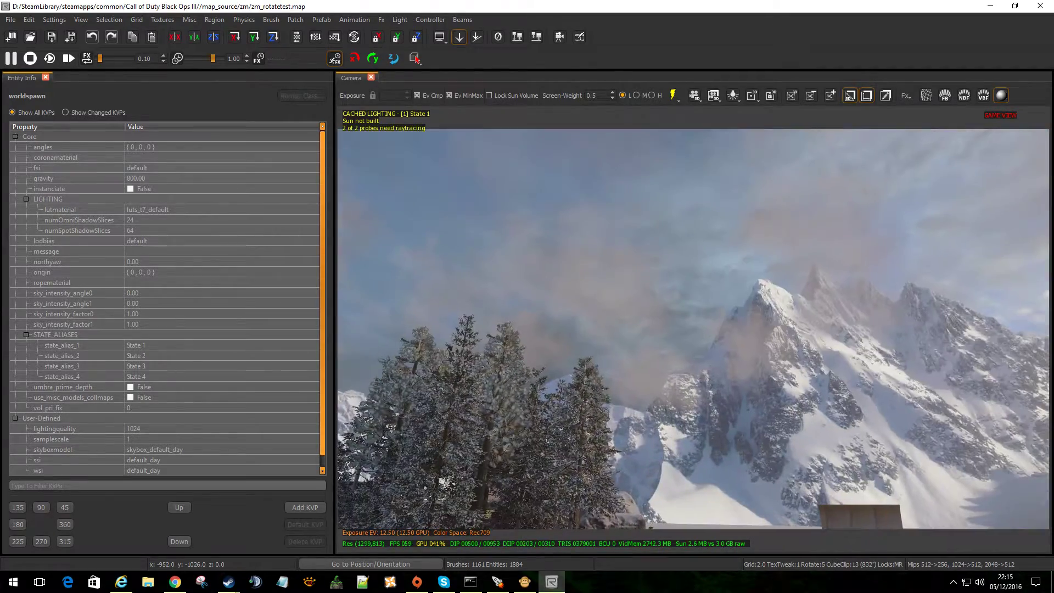
pyautogui.moveTo(637, 319); pyautogui.dragTo(637, 332, button='right')
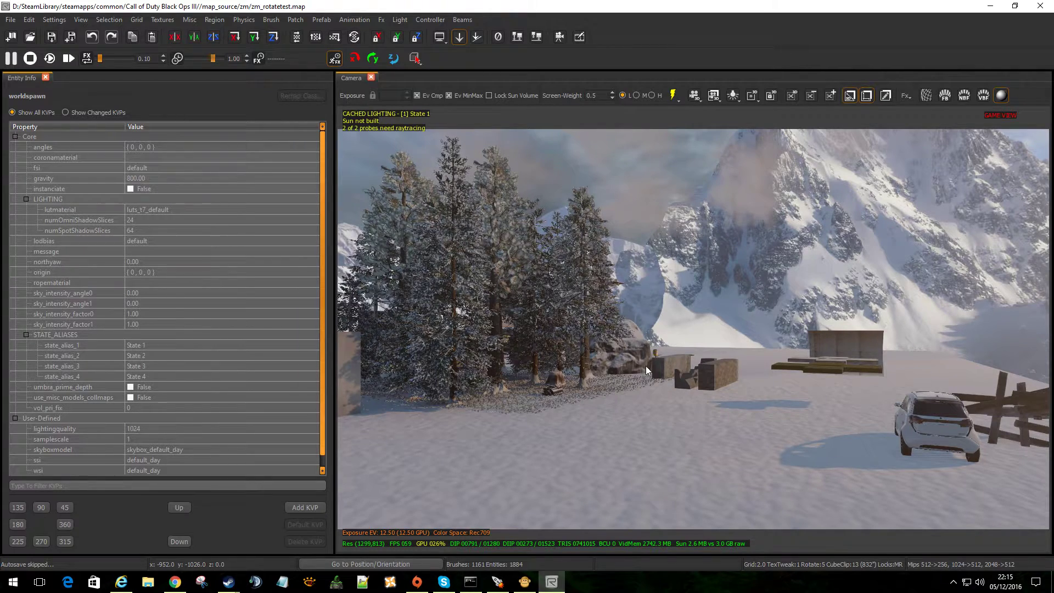
pyautogui.moveTo(650, 490); pyautogui.dragTo(633, 393, button='right')
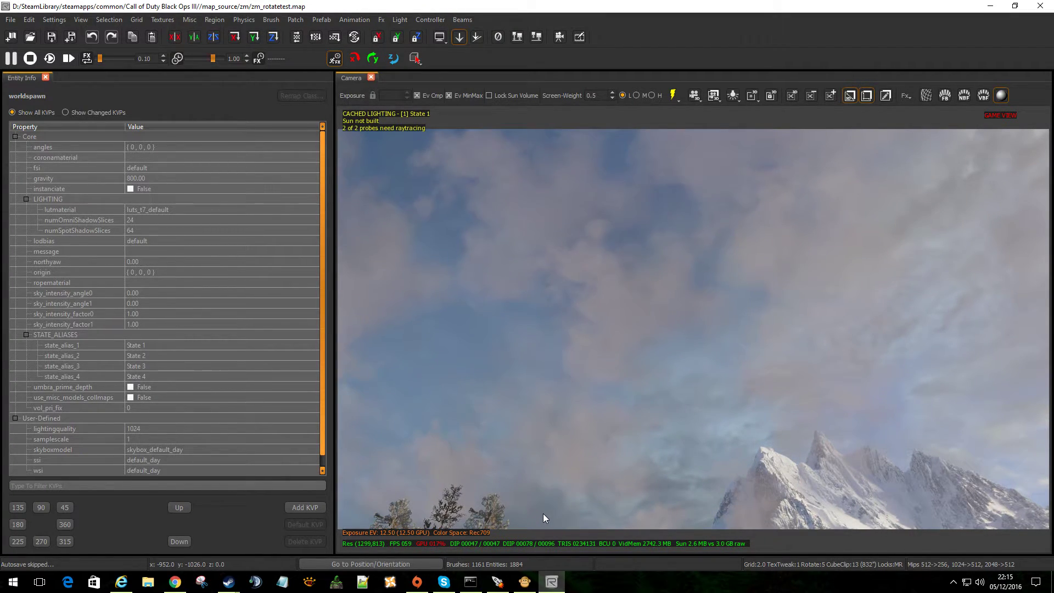
pyautogui.press('z')
pyautogui.press('z')
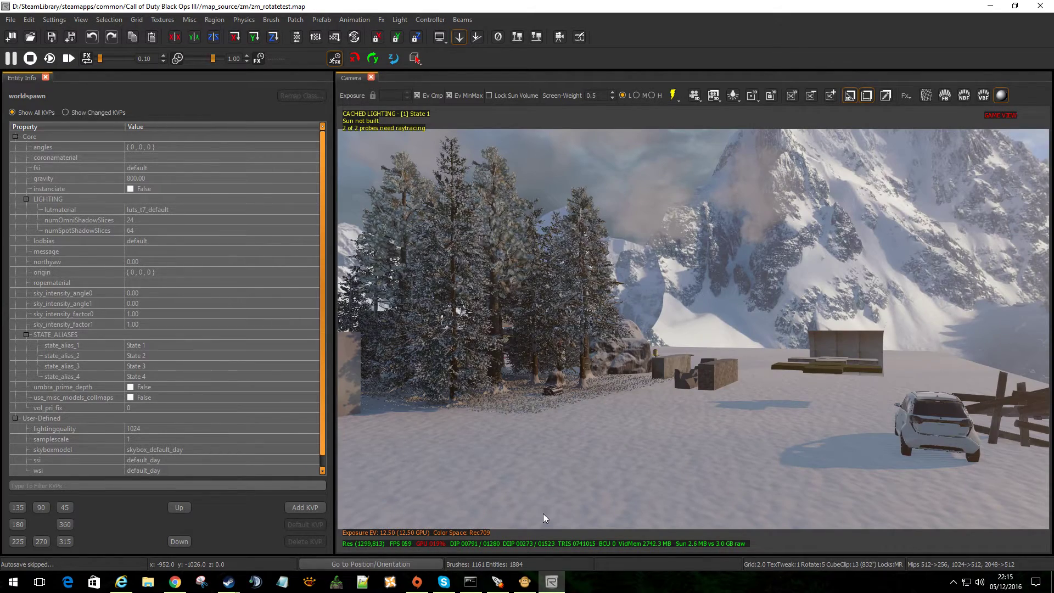